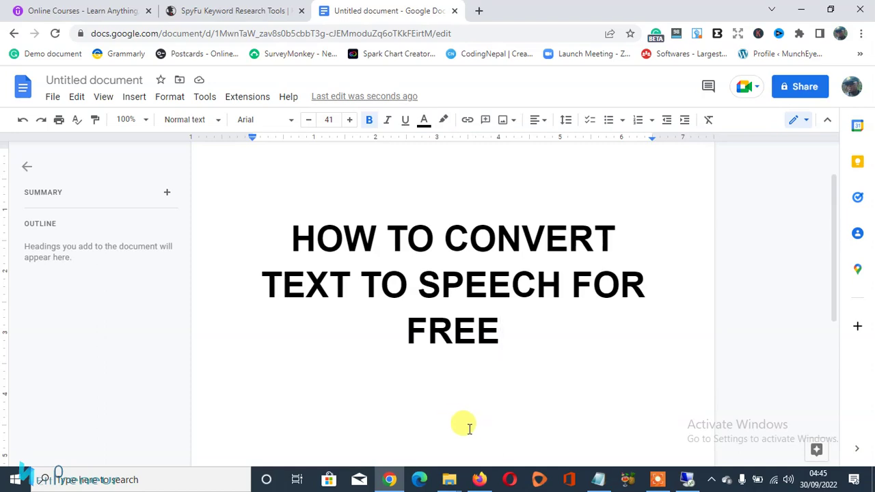
# Switch to Firefox, subscribe to the NettPreneur YouTube channel and turn on all notifications for it
pyautogui.click(479, 481)
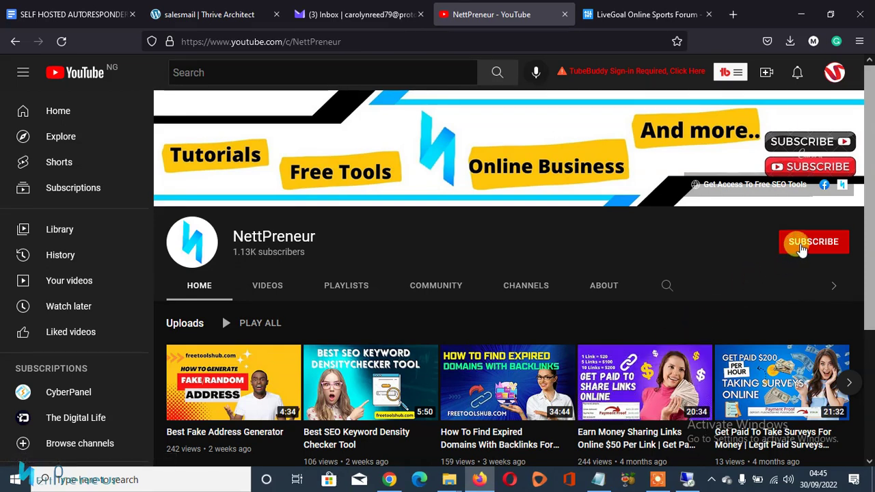
pyautogui.click(804, 250)
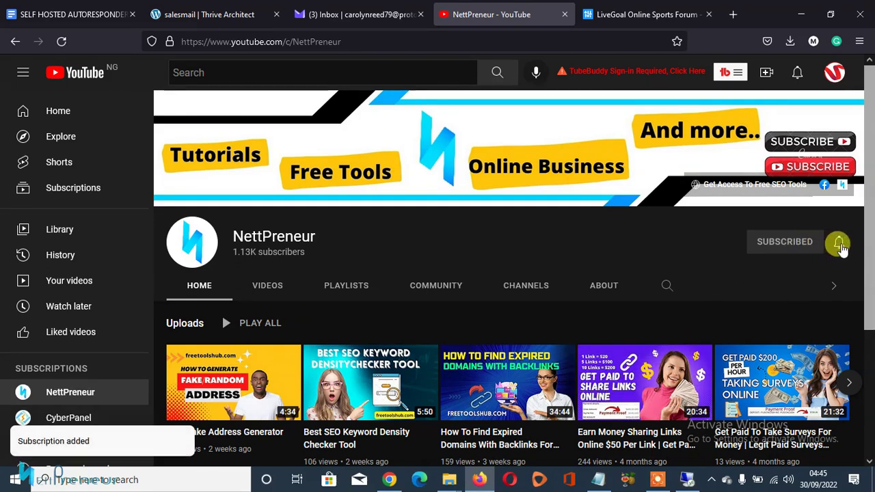
pyautogui.click(837, 244)
pyautogui.click(809, 271)
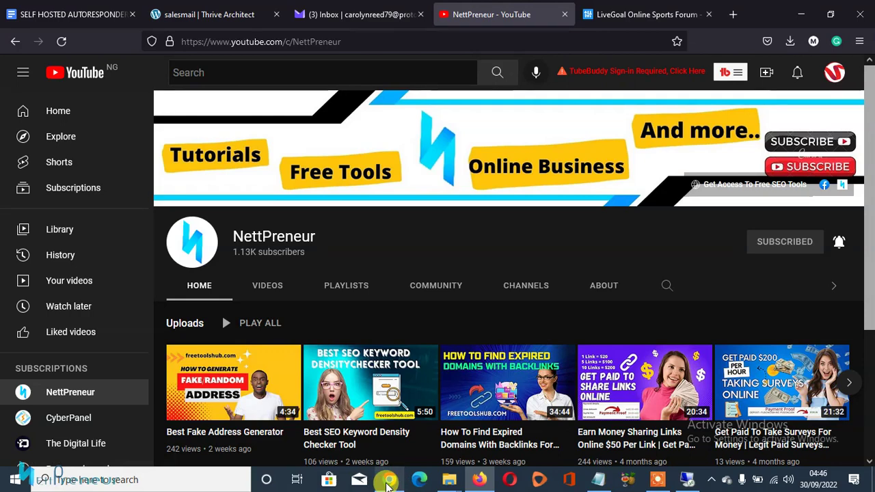
# Switch to Chrome and open freetoolshub.com in a new tab
pyautogui.click(388, 481)
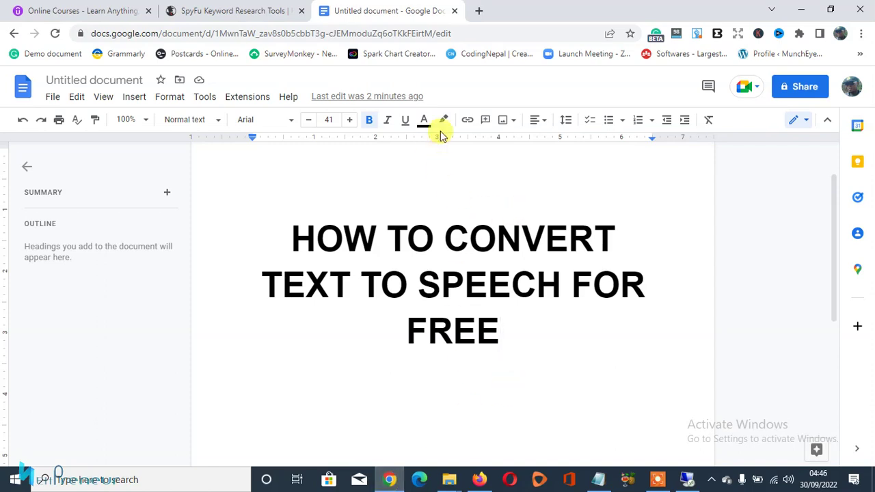
pyautogui.click(480, 12)
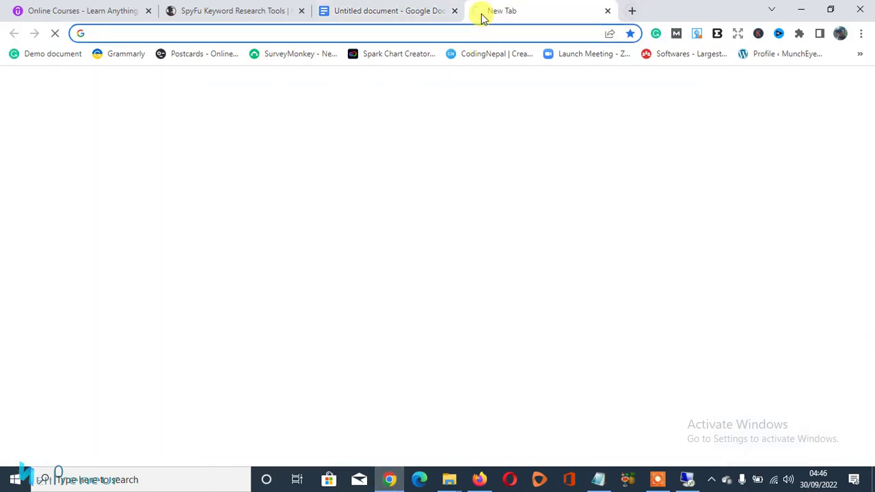
pyautogui.write('fr')
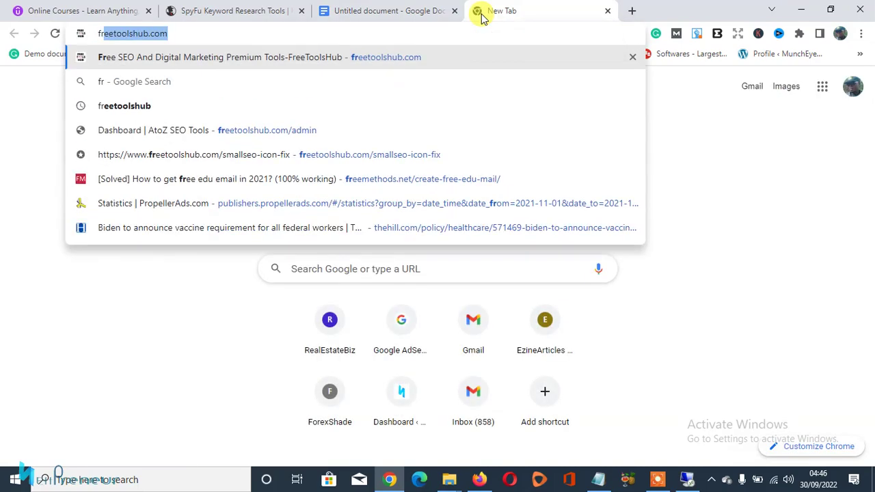
pyautogui.press('Return')
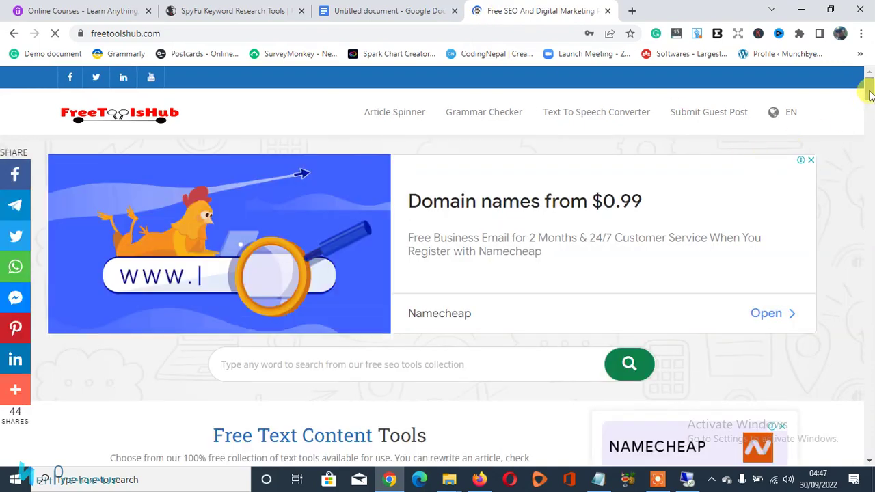
# Search the site's tools for "text" and open the Text To Speech Converter at its input form
pyautogui.scroll(-2, 870, 93)
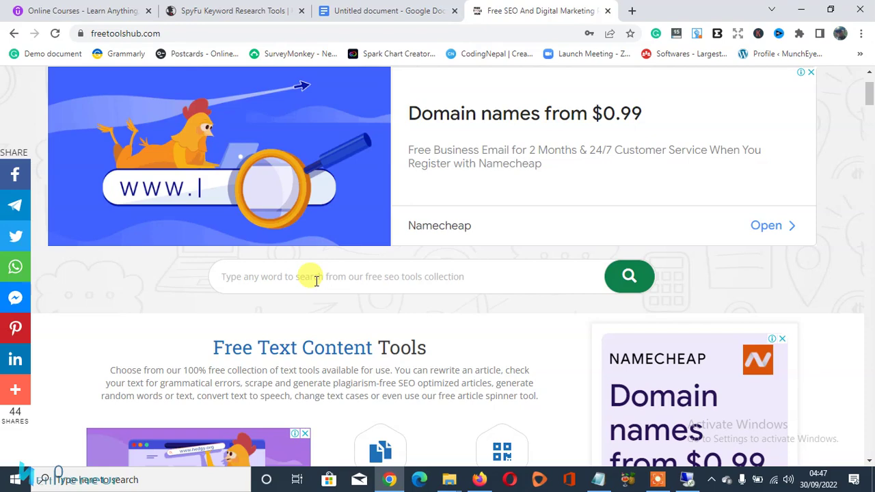
pyautogui.click(317, 281)
pyautogui.write('text')
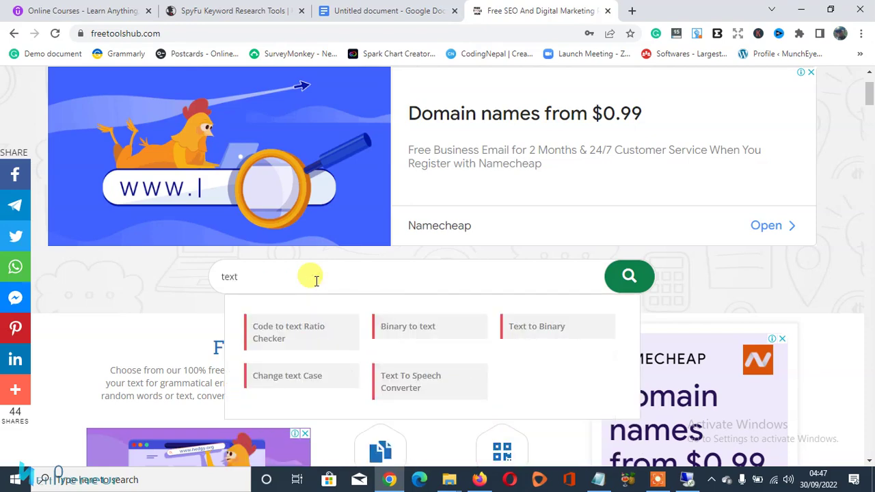
pyautogui.click(401, 385)
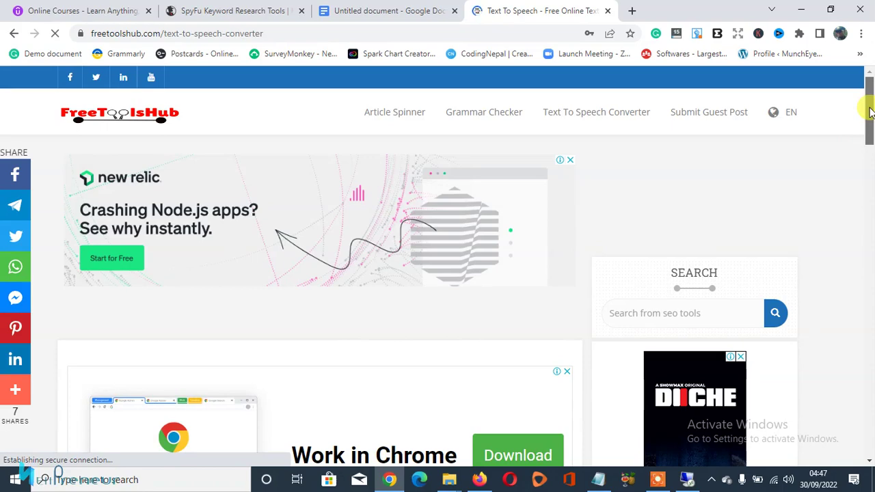
pyautogui.moveTo(870, 113); pyautogui.dragTo(869, 193)
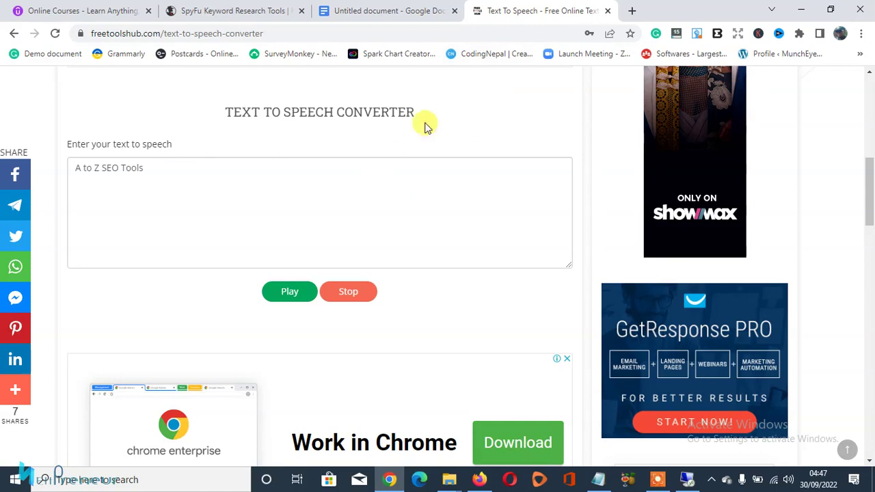
# Open livegoal.us in a new browser tab
pyautogui.click(634, 11)
pyautogui.write('livegoal.us')
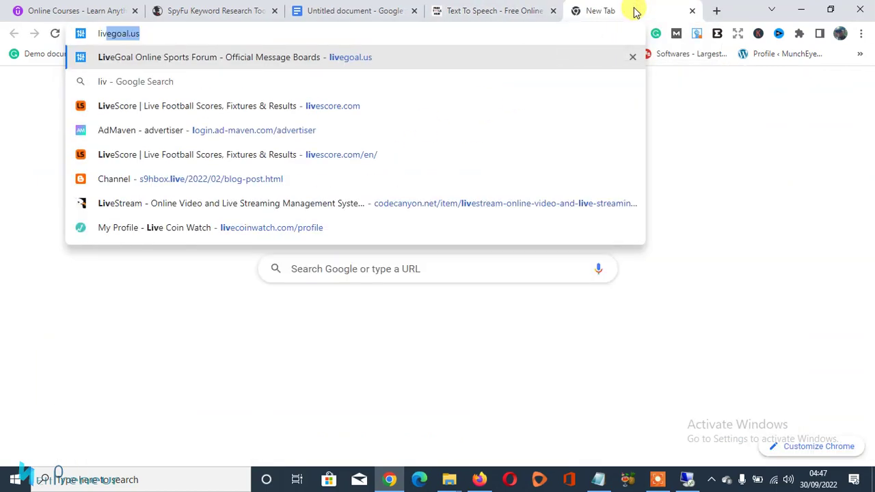
pyautogui.press('Return')
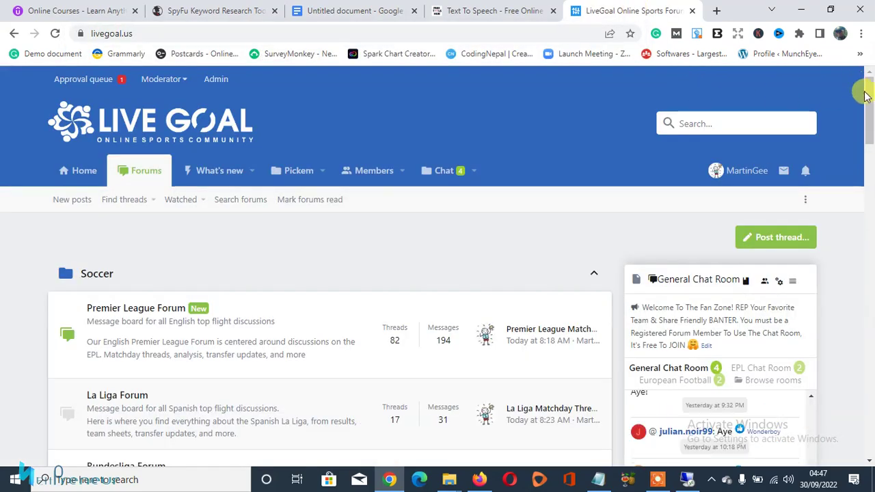
# Open the "Christian Pulisic Eyeing Juventus Switch" thread in the Premier League Forum
pyautogui.moveTo(871, 90); pyautogui.dragTo(870, 120)
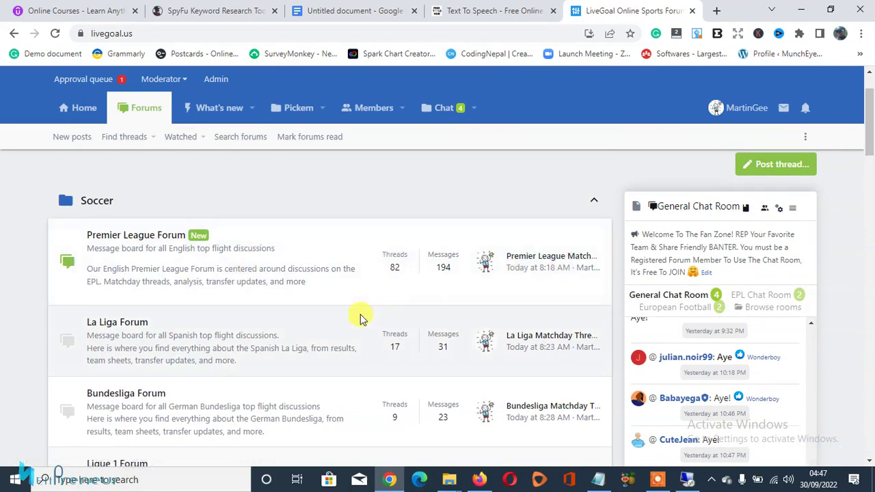
pyautogui.click(140, 236)
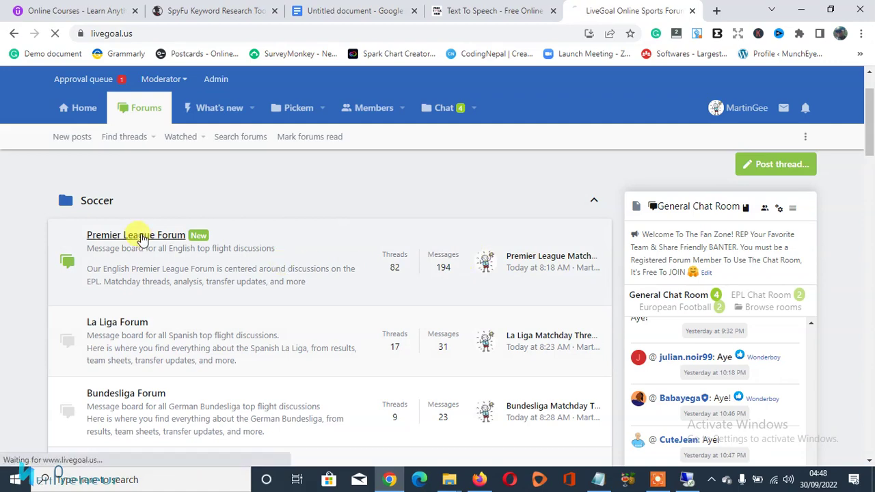
pyautogui.moveTo(872, 122); pyautogui.dragTo(872, 212)
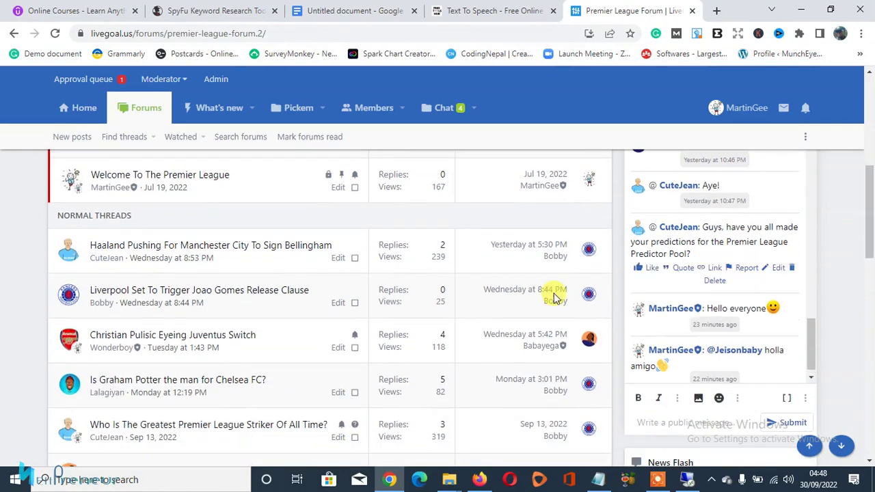
pyautogui.click(196, 339)
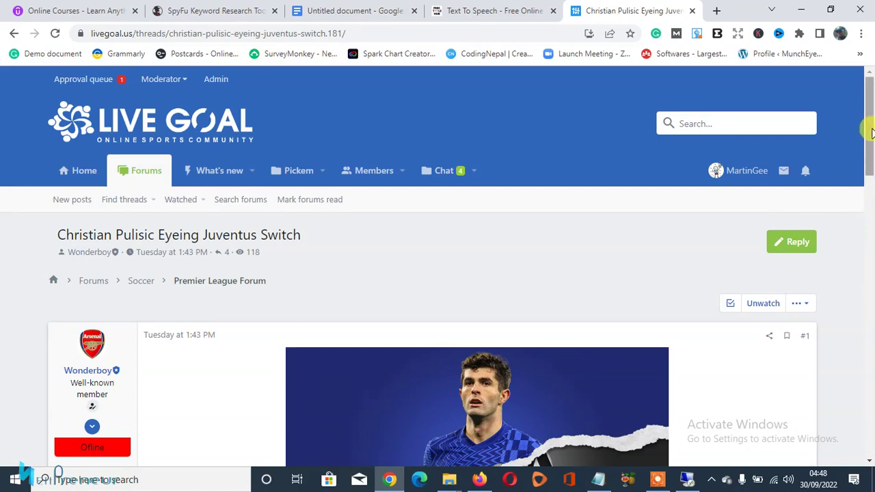
# Copy the thread's full article text, from "According to reports" through "registered 19 assists"
pyautogui.scroll(-5, 872, 198)
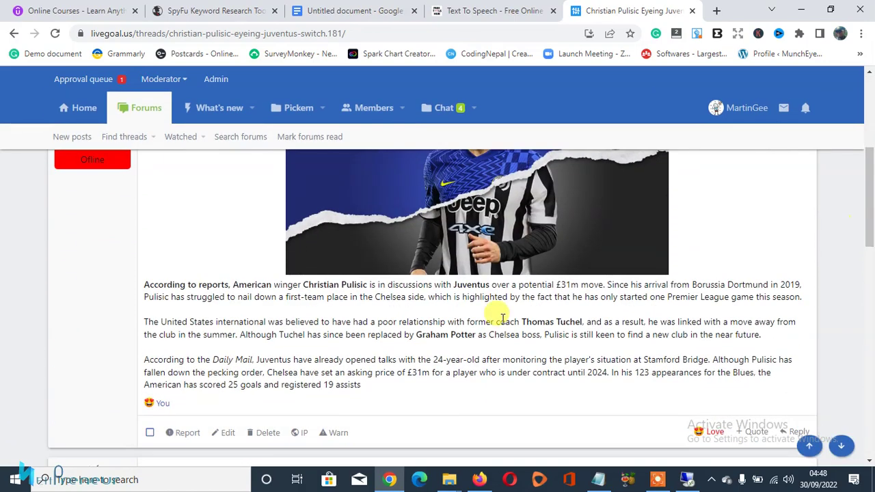
pyautogui.moveTo(365, 388); pyautogui.dragTo(144, 287)
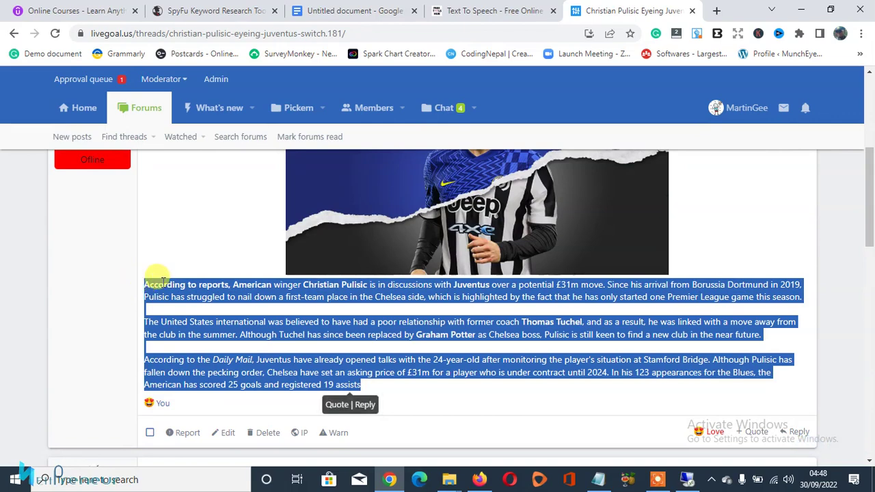
pyautogui.rightClick(162, 283)
pyautogui.click(194, 294)
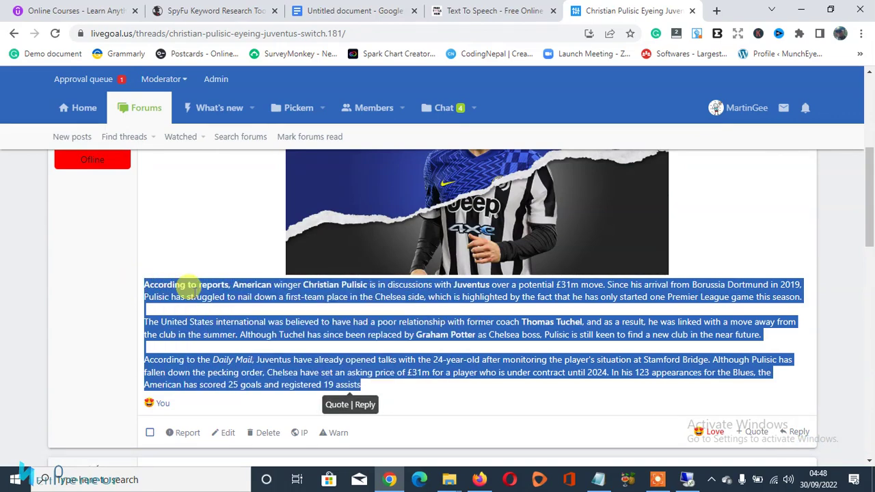
# Replace the sample text "A to Z SEO Tools" in the text to speech converter with the copied article
pyautogui.click(479, 11)
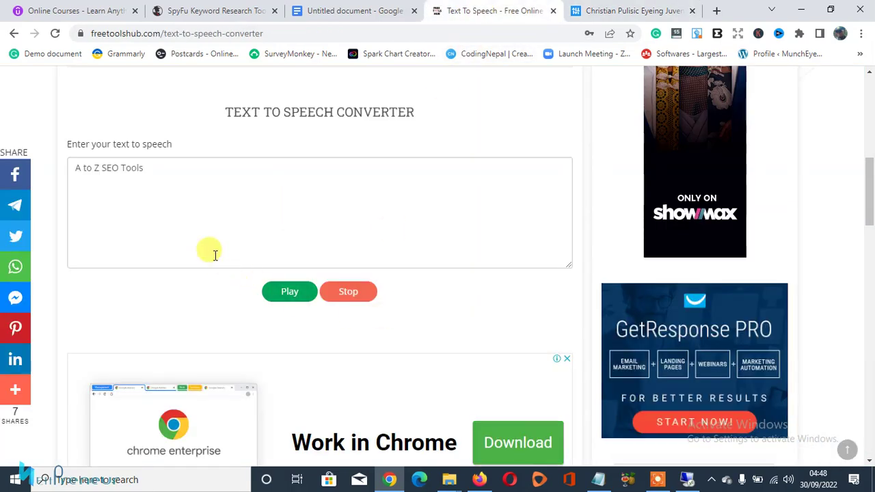
pyautogui.click(154, 176)
pyautogui.press('BackSpace')
pyautogui.press('BackSpace')
pyautogui.press('BackSpace')
pyautogui.press('BackSpace')
pyautogui.press('BackSpace')
pyautogui.press('BackSpace')
pyautogui.press('BackSpace')
pyautogui.press('BackSpace')
pyautogui.press('BackSpace')
pyautogui.press('BackSpace')
pyautogui.press('BackSpace')
pyautogui.press('BackSpace')
pyautogui.press('BackSpace')
pyautogui.press('BackSpace')
pyautogui.press('BackSpace')
pyautogui.press('BackSpace')
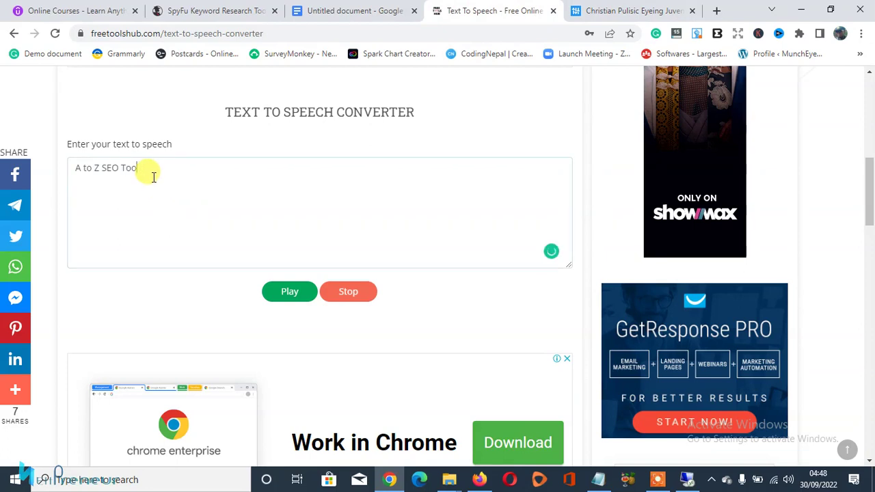
pyautogui.write('v')
pyautogui.press('BackSpace')
pyautogui.hotkey('ctrl', 'v')
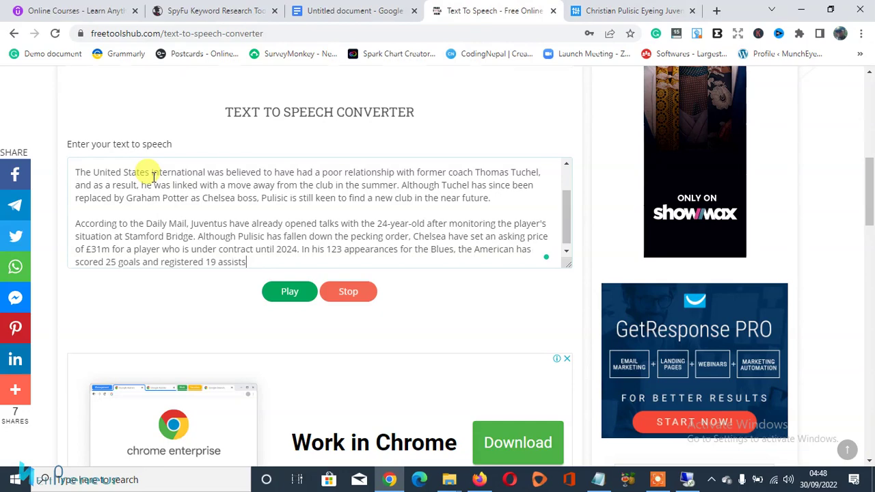
# Convert the pasted article to speech and play it, following the text as it is read aloud
pyautogui.moveTo(567, 225); pyautogui.dragTo(569, 257)
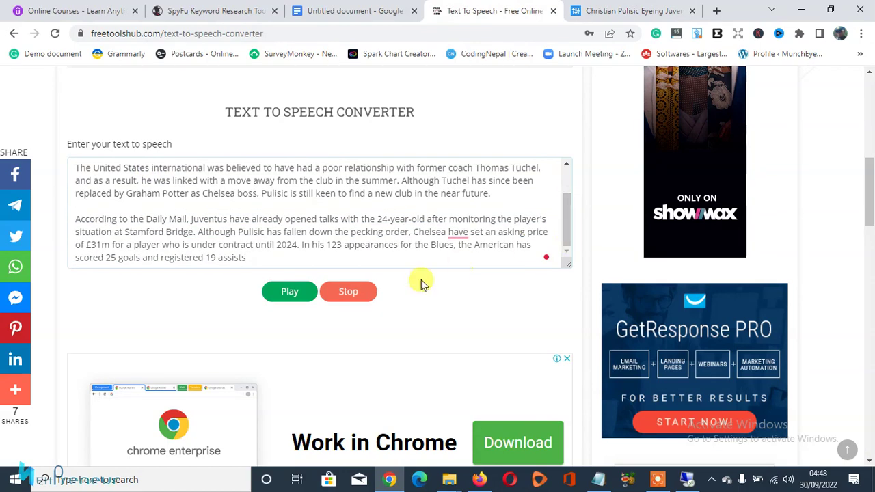
pyautogui.click(290, 298)
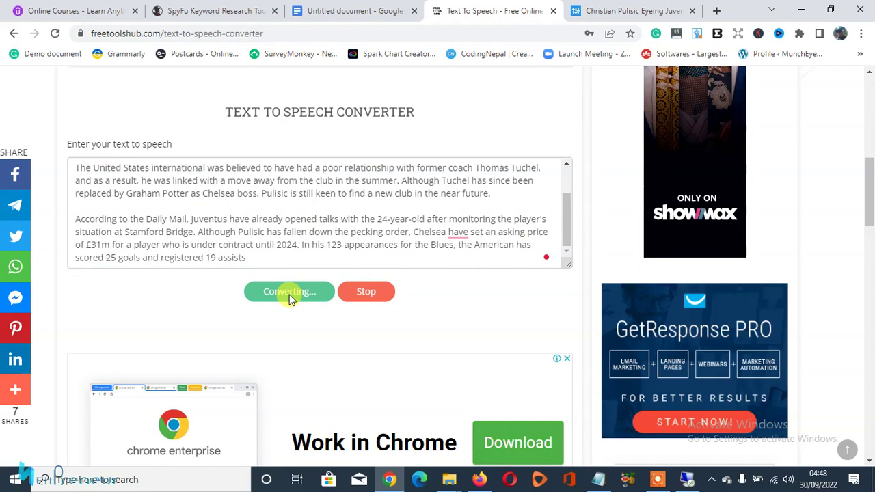
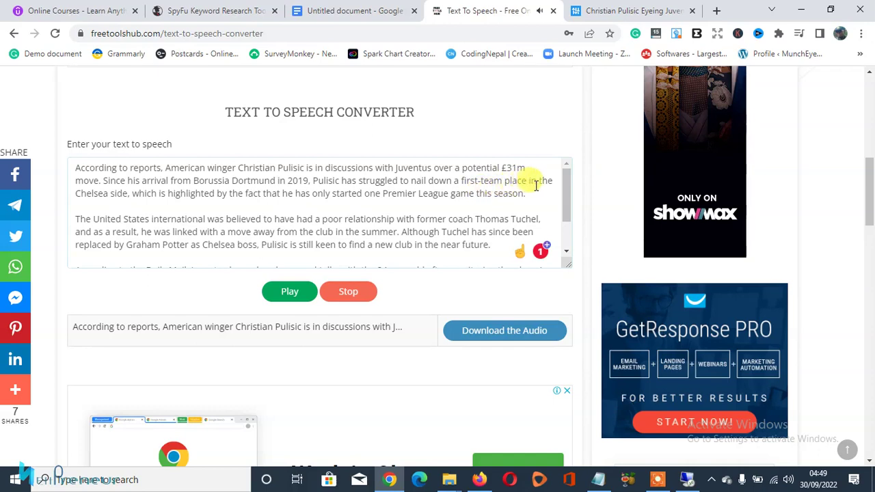
pyautogui.moveTo(565, 185); pyautogui.dragTo(566, 213)
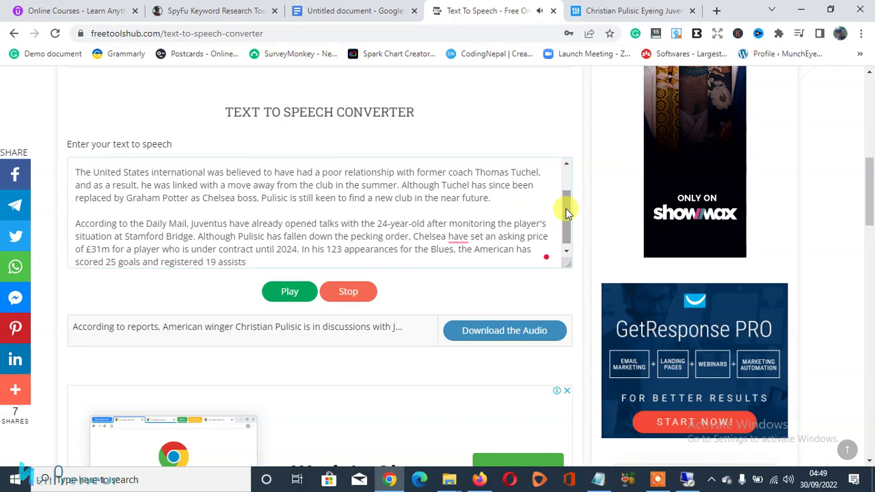
pyautogui.moveTo(566, 212); pyautogui.dragTo(568, 226)
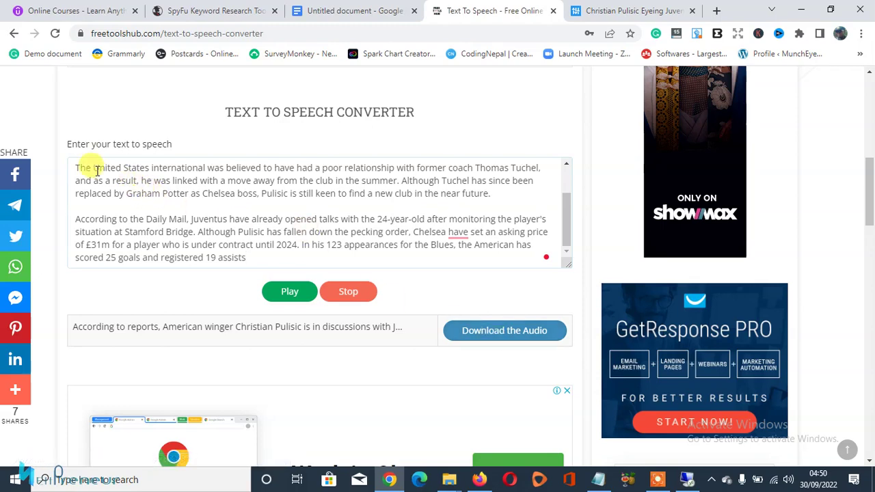
# View the NettPreneur YouTube channel in Firefox, and return to the converter page in Chrome
pyautogui.moveTo(869, 204)
pyautogui.mouseDown()
pyautogui.moveTo(871, 243)
pyautogui.moveTo(867, 209)
pyautogui.mouseUp()
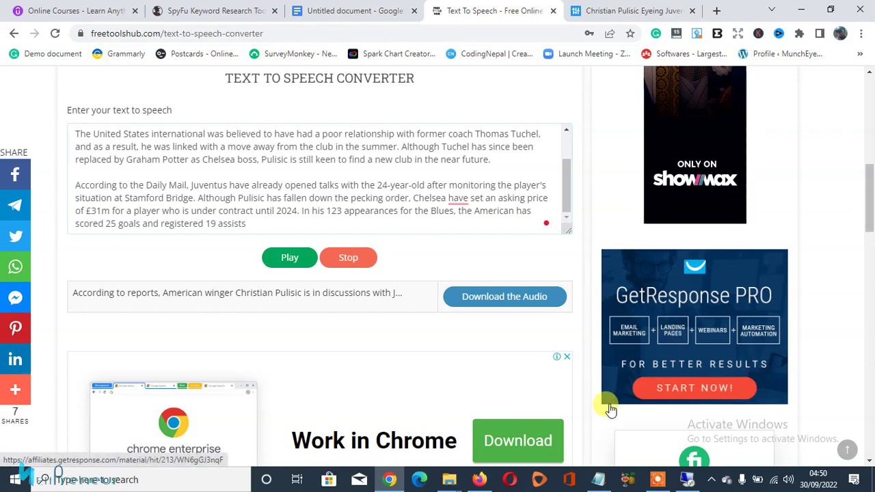
pyautogui.click(481, 480)
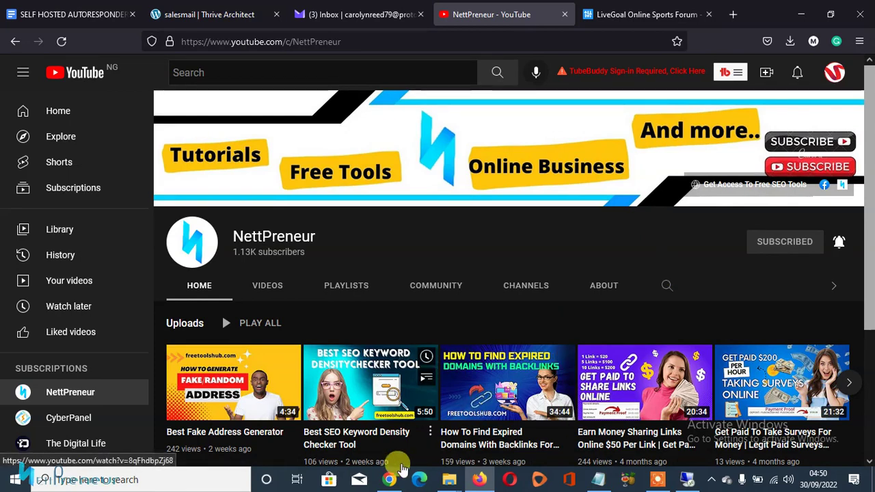
pyautogui.click(392, 482)
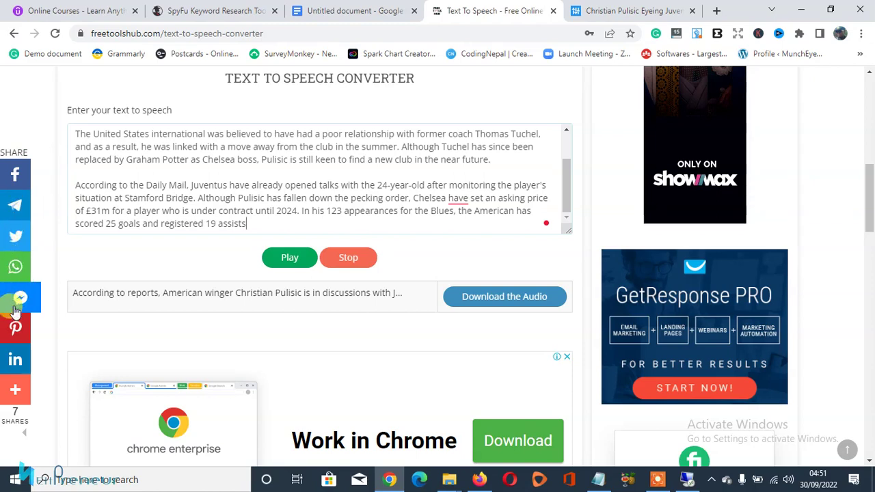
# View the full list of sharing services for the converter page, close it, and switch back to Firefox
pyautogui.click(14, 392)
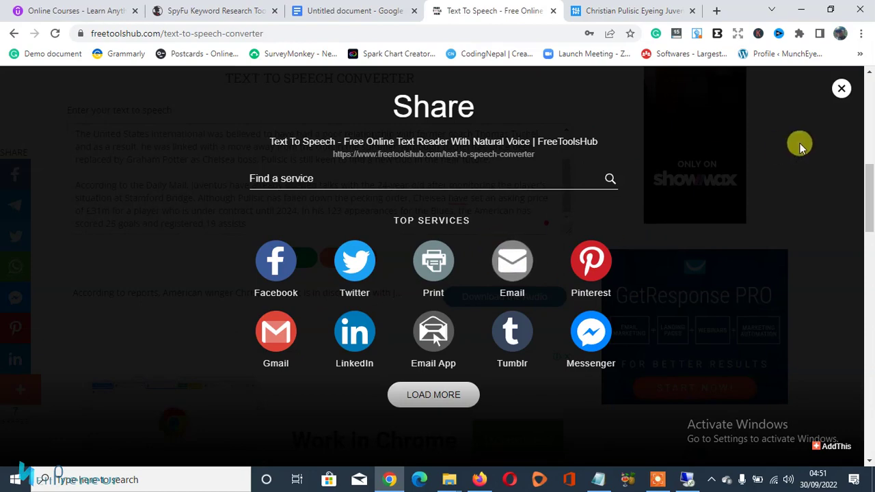
pyautogui.click(842, 88)
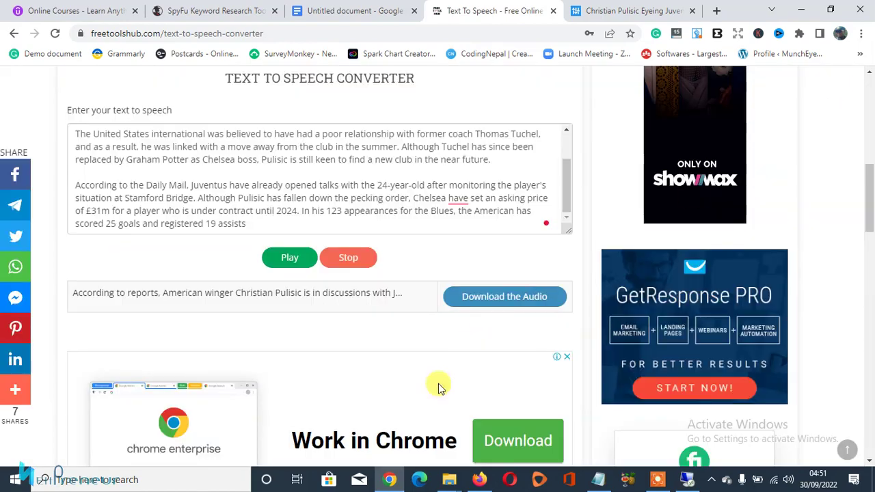
pyautogui.click(478, 479)
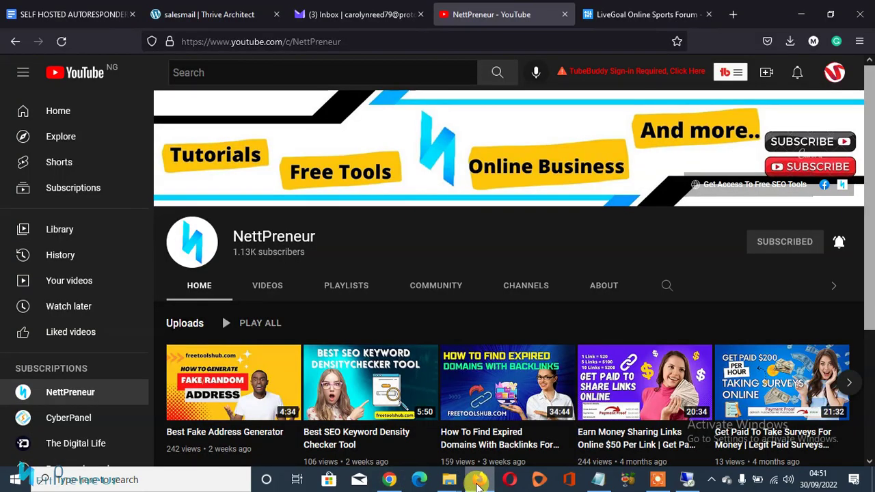